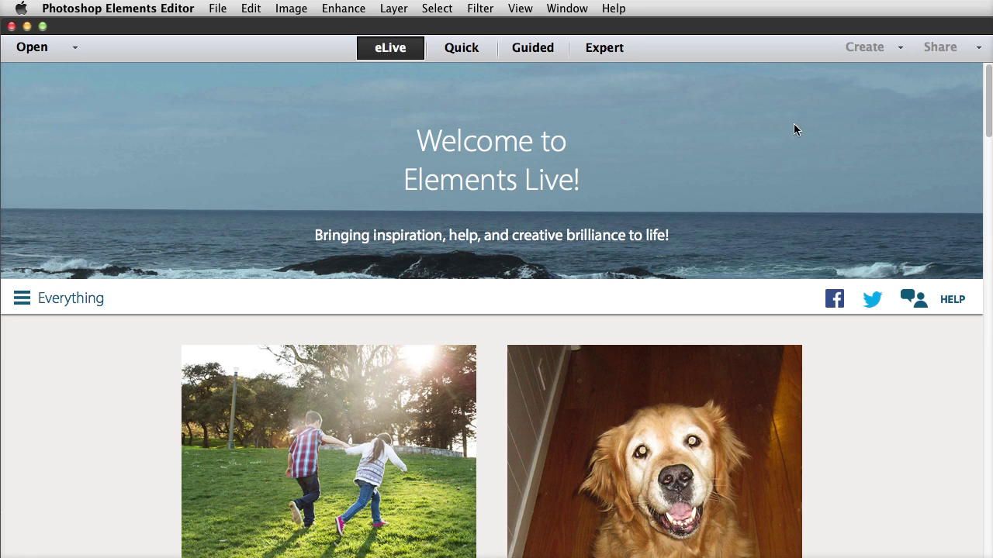
Step: Scroll down through the Elements Live articles, then return to the top of the feed
scroll(987, 113, "down", 1)
left_click_drag(987, 113, 988, 251)
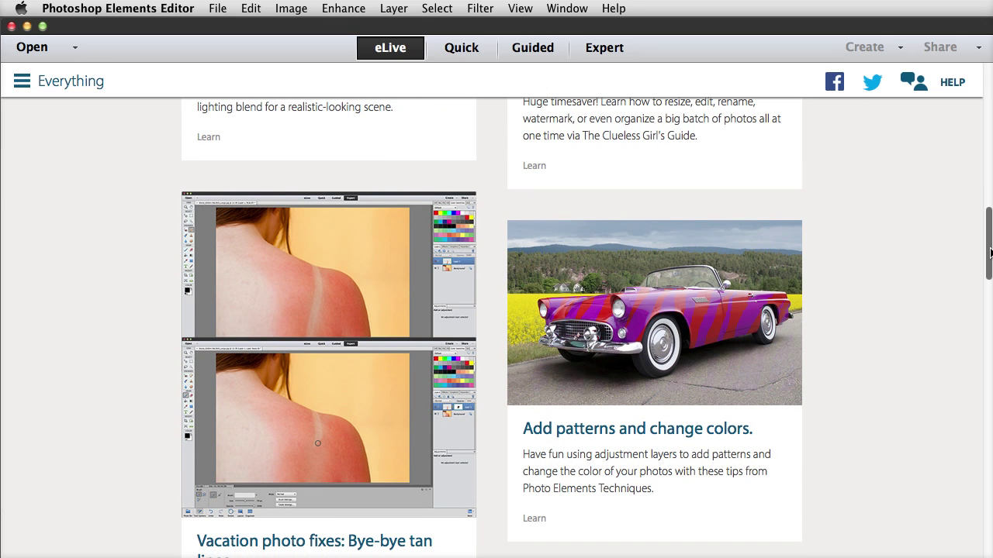
mouse_move(989, 252)
left_mouse_down()
mouse_move(990, 298)
mouse_move(989, 265)
left_mouse_up()
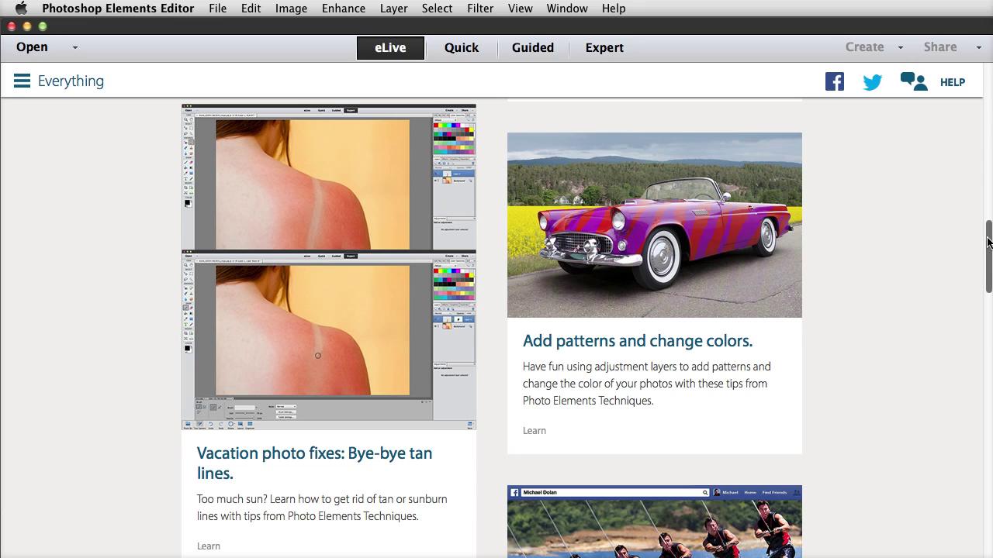
scroll(987, 242, "up", 15)
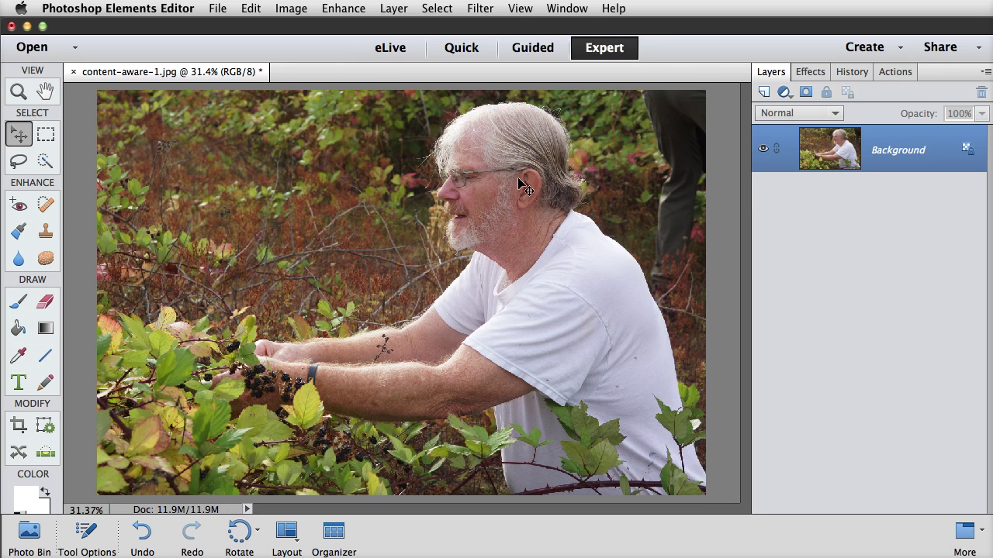
Step: Duplicate the photo layer and lasso around the partial figure at the right edge
key("super+j")
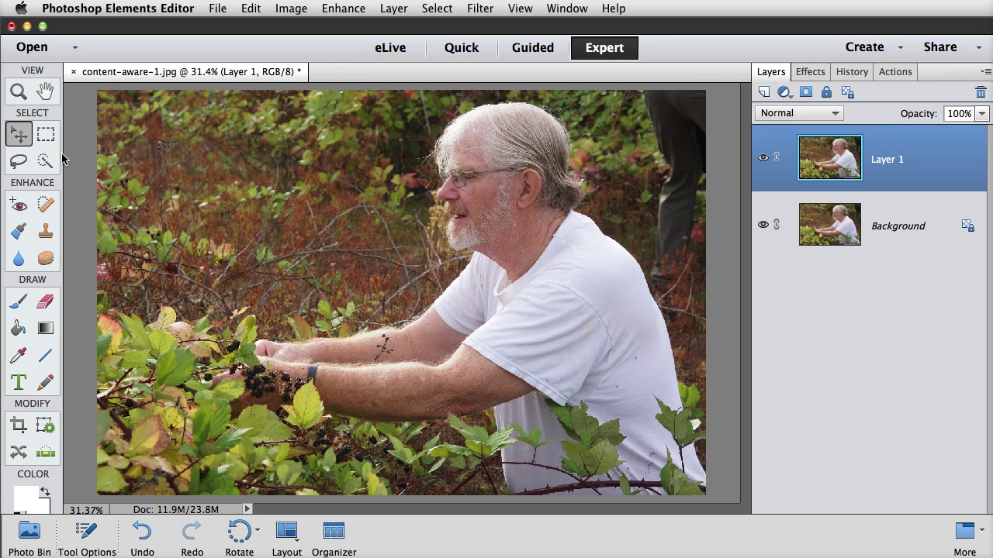
left_click(19, 161)
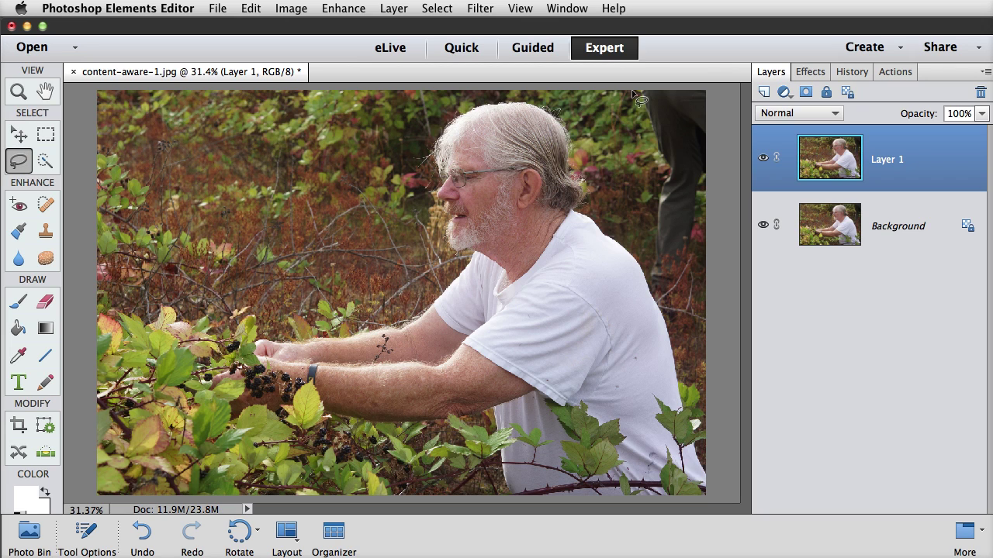
mouse_move(634, 91)
left_mouse_down()
mouse_move(657, 179)
mouse_move(653, 279)
mouse_move(677, 288)
mouse_move(690, 279)
mouse_move(712, 181)
mouse_move(718, 100)
mouse_move(710, 83)
mouse_move(634, 91)
left_mouse_up()
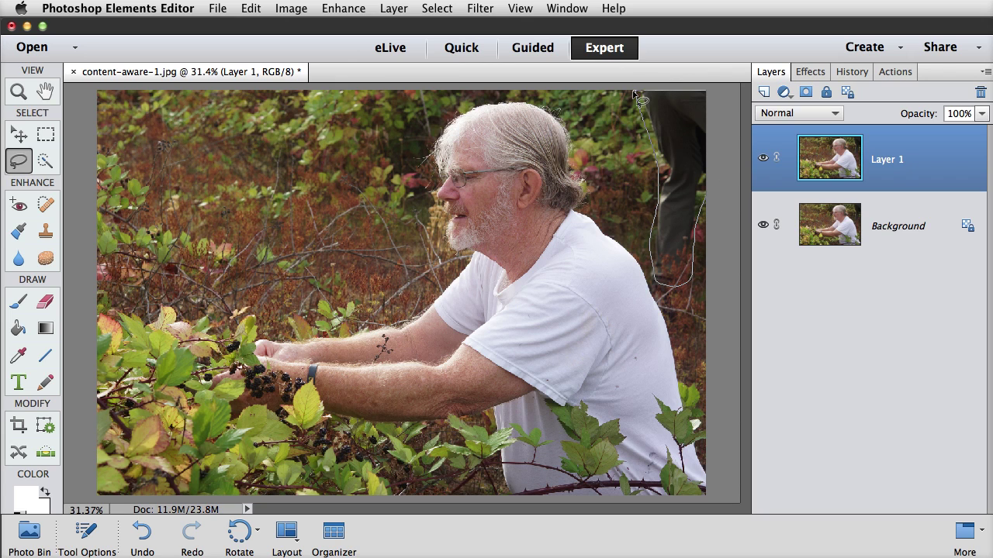
Step: Fill the lasso selection using Content-Aware to replace the figure with foliage
left_click(253, 7)
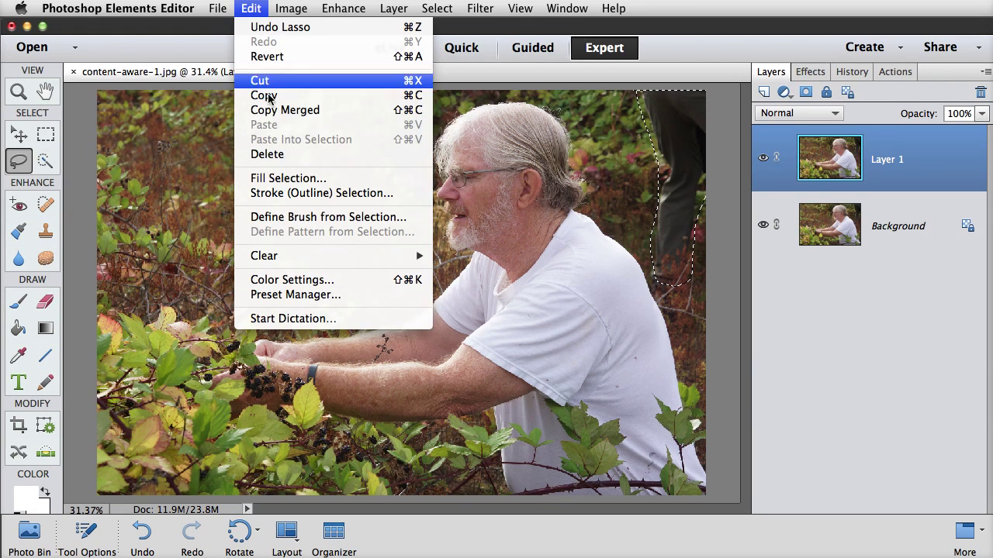
left_click(286, 180)
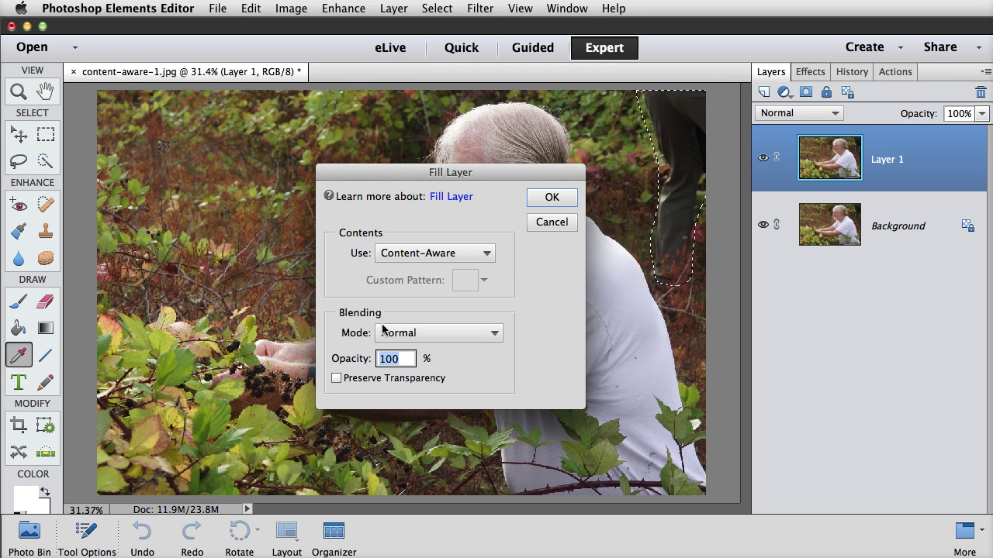
left_click(564, 201)
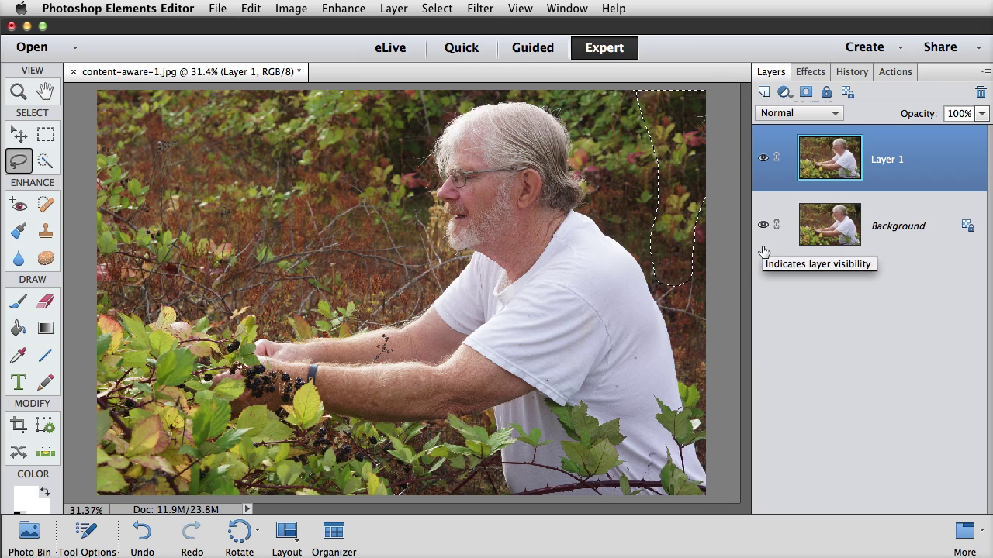
Step: Deselect, then hide and reshow Layer 1 to compare the fill with the original
key("super+d")
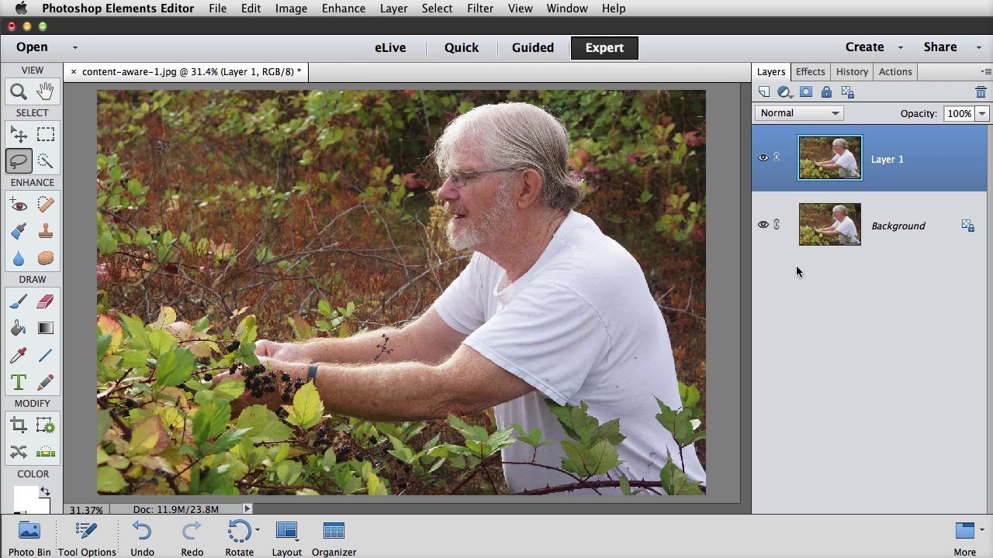
left_click(763, 158)
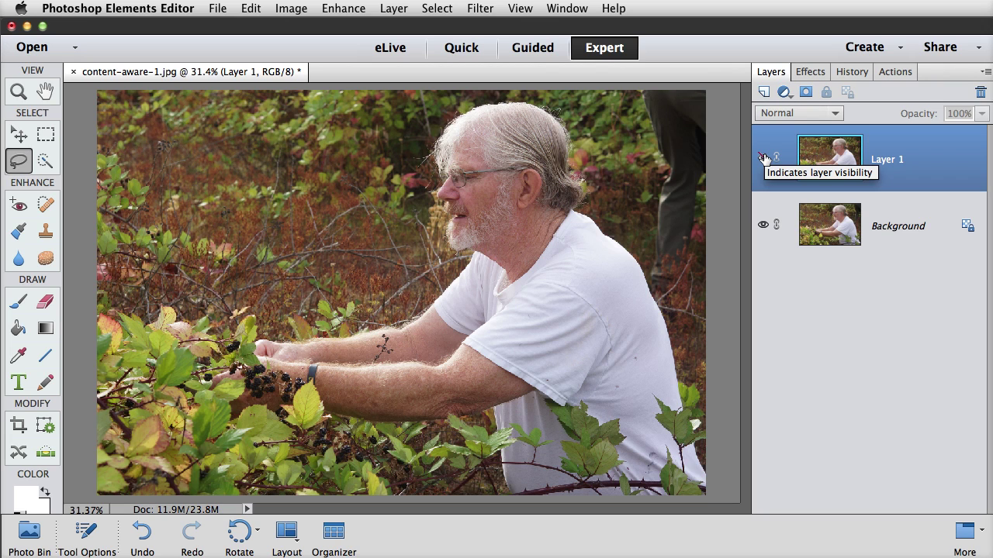
left_click(763, 158)
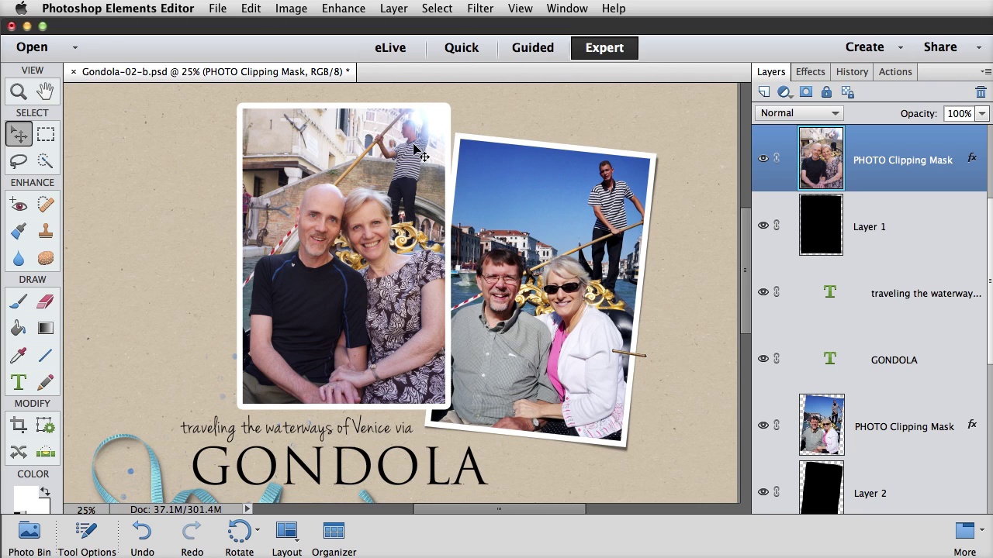
Step: Change the left gondola photo's layer style stroke position to Inside
left_click(393, 9)
mouse_move(410, 96)
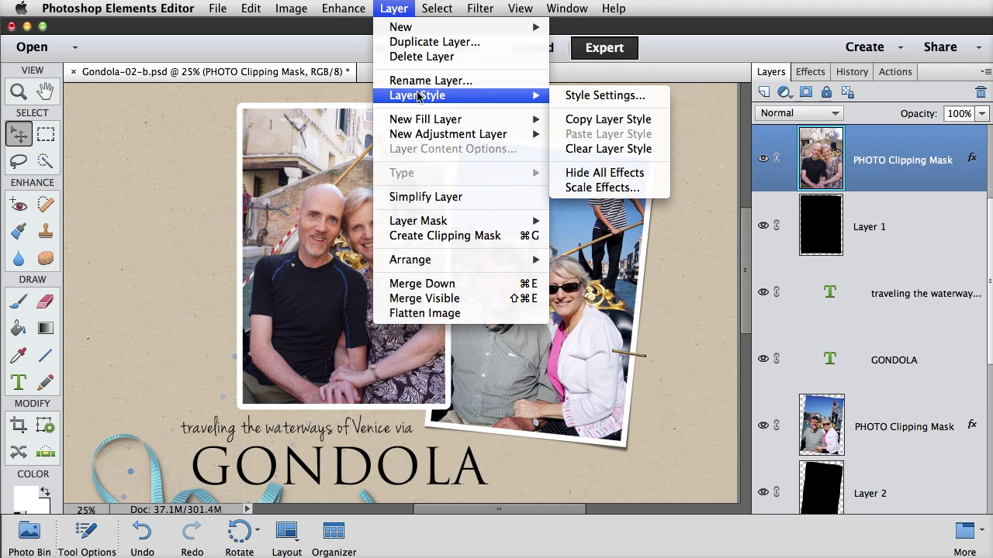
left_click(580, 95)
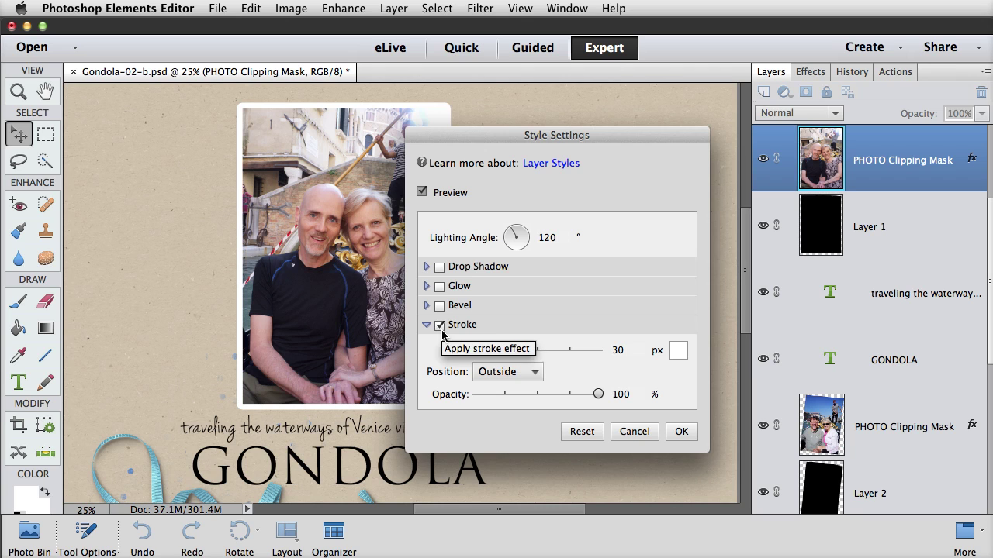
left_click(501, 373)
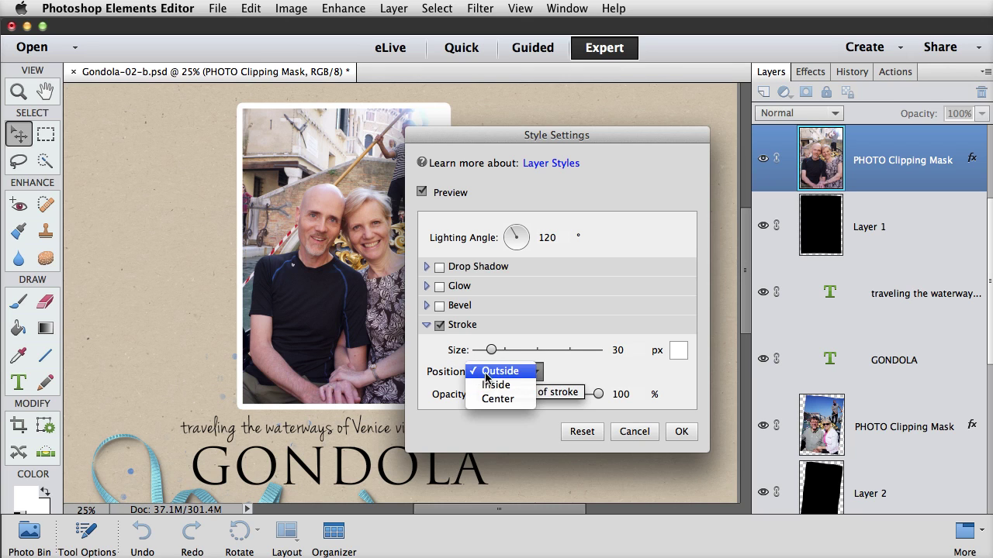
left_click(495, 385)
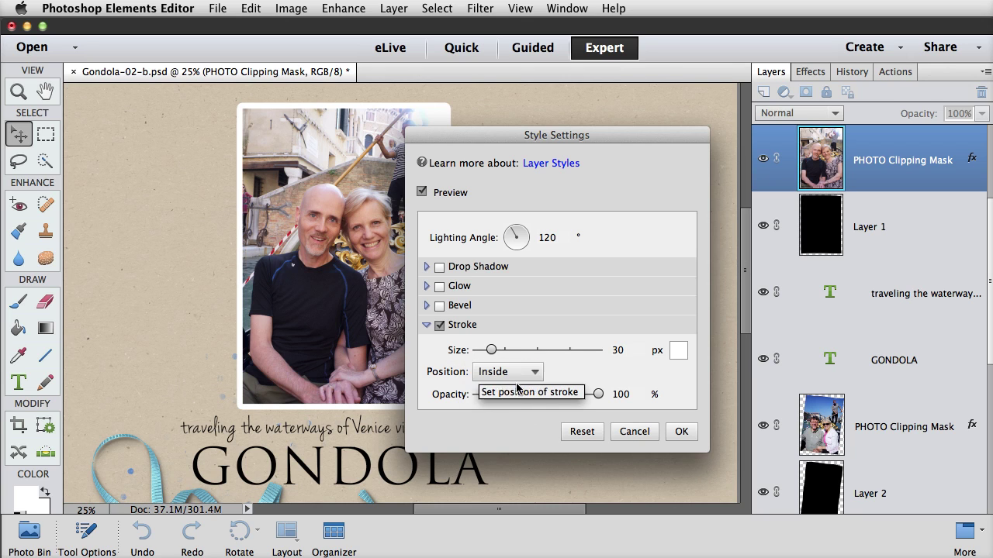
left_click(680, 432)
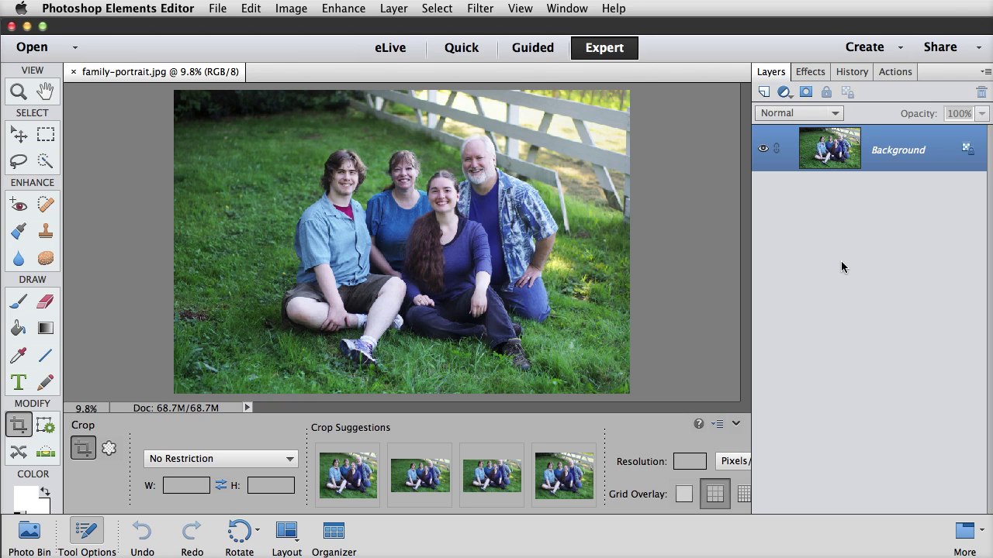
Step: Preview the fourth, third, second and first Crop Suggestions, ending on the first
left_click(569, 496)
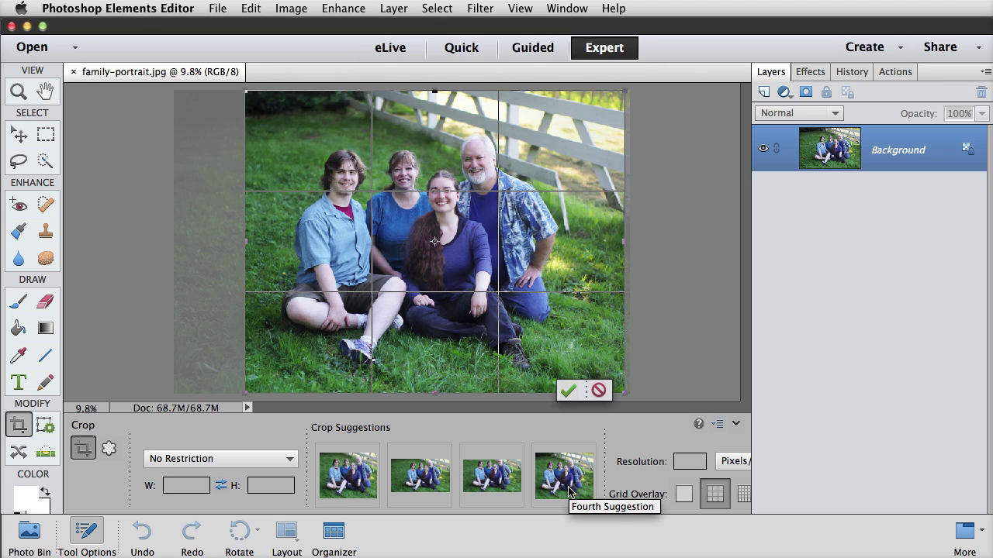
left_click(474, 484)
left_click(440, 478)
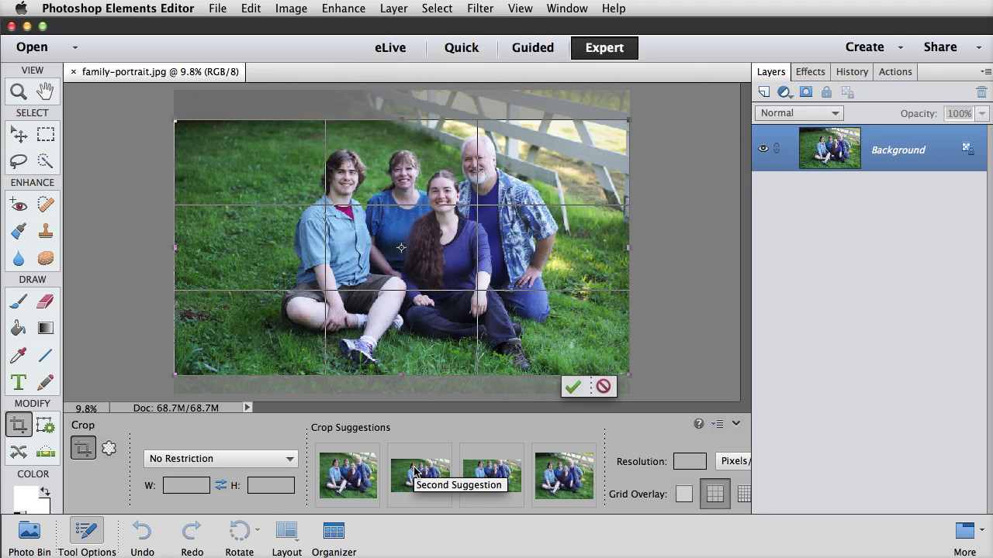
left_click(363, 475)
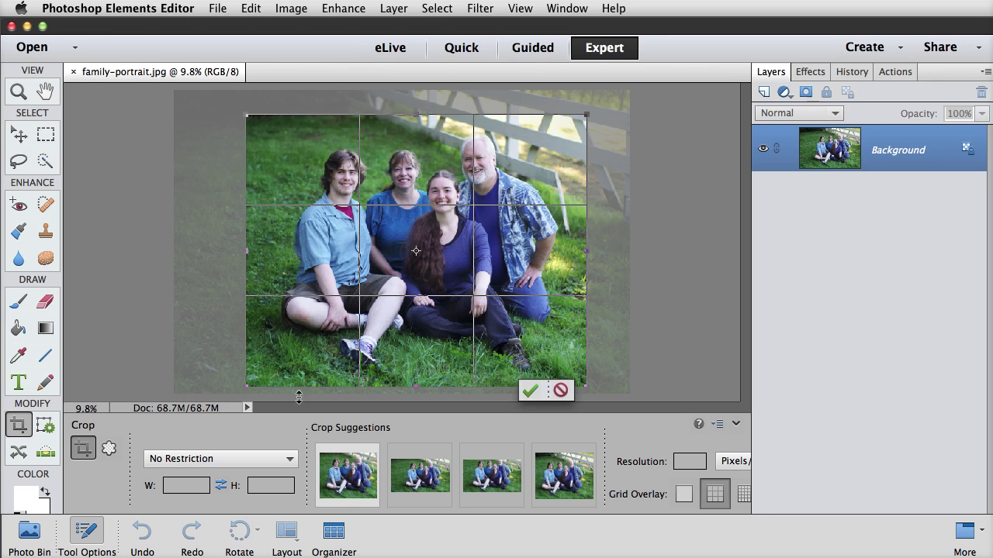
Step: Crop the family portrait at 5 x 7 in from the first suggestion, box shifted up-left
left_click(286, 462)
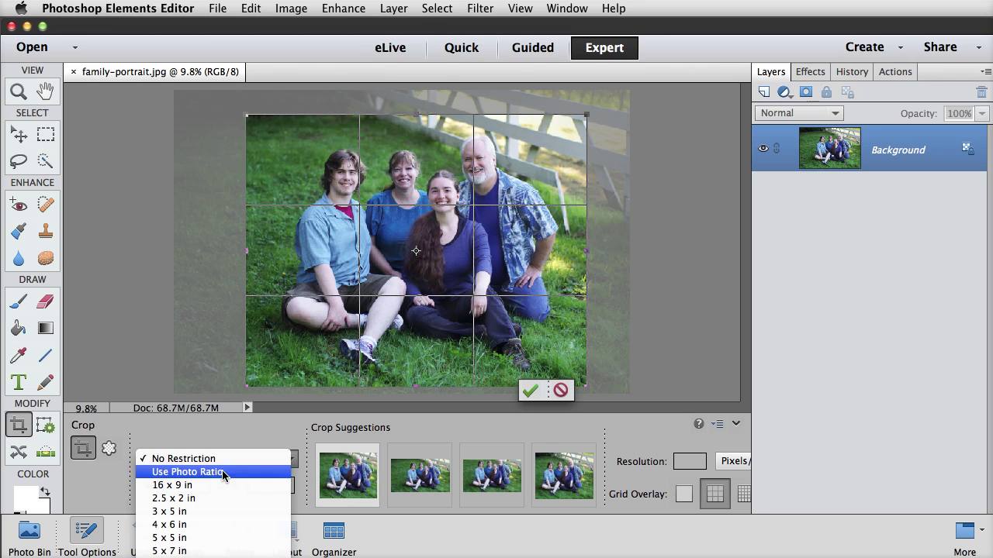
left_click(175, 550)
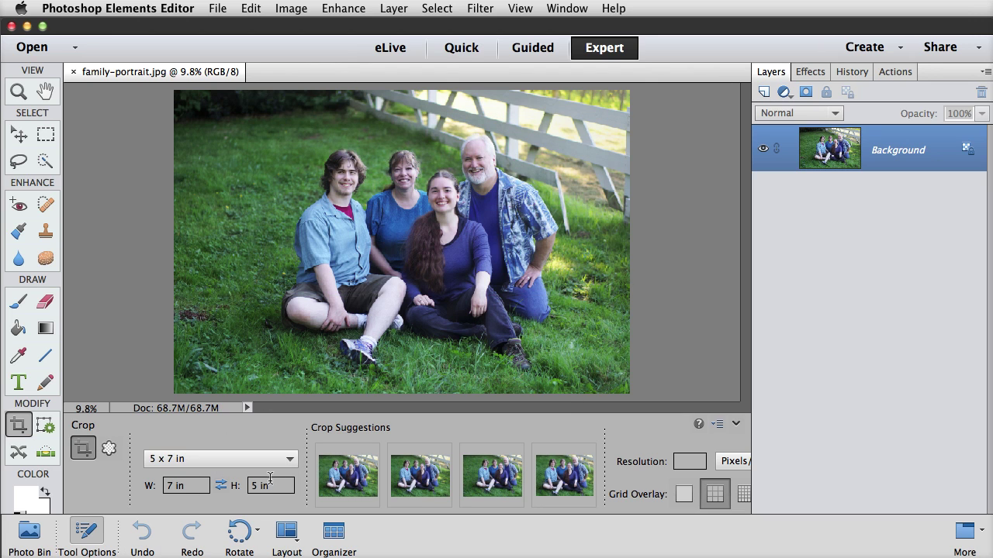
left_click(354, 476)
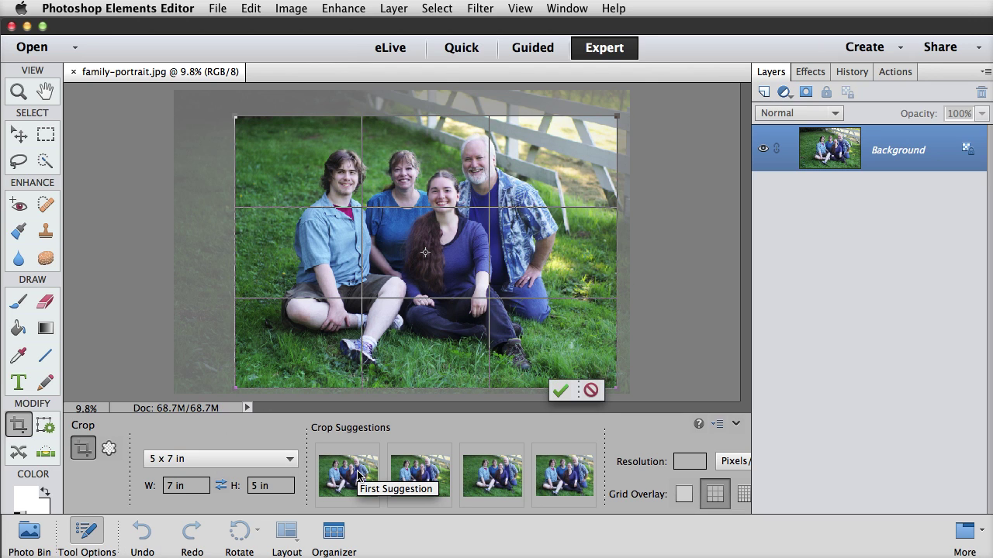
left_click(357, 476)
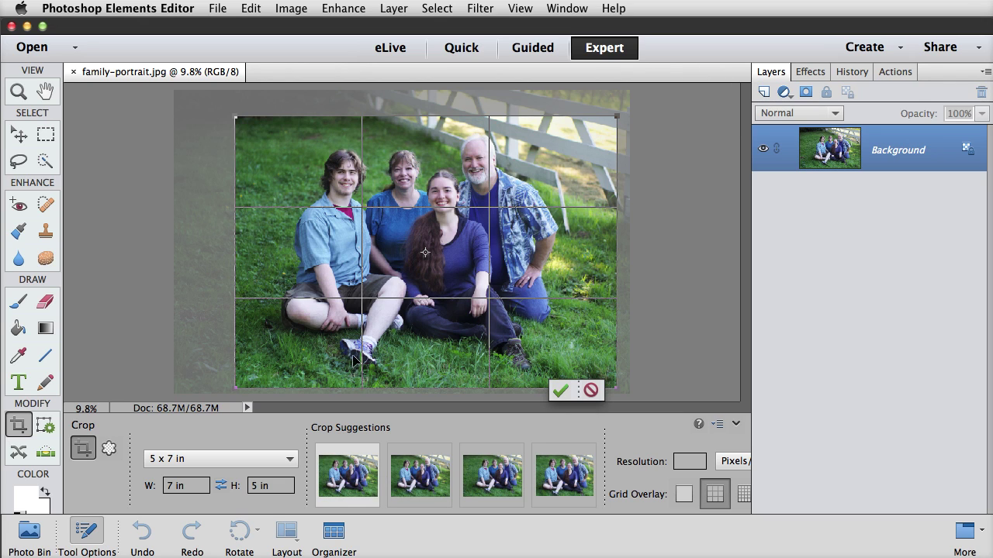
left_click_drag(517, 263, 499, 249)
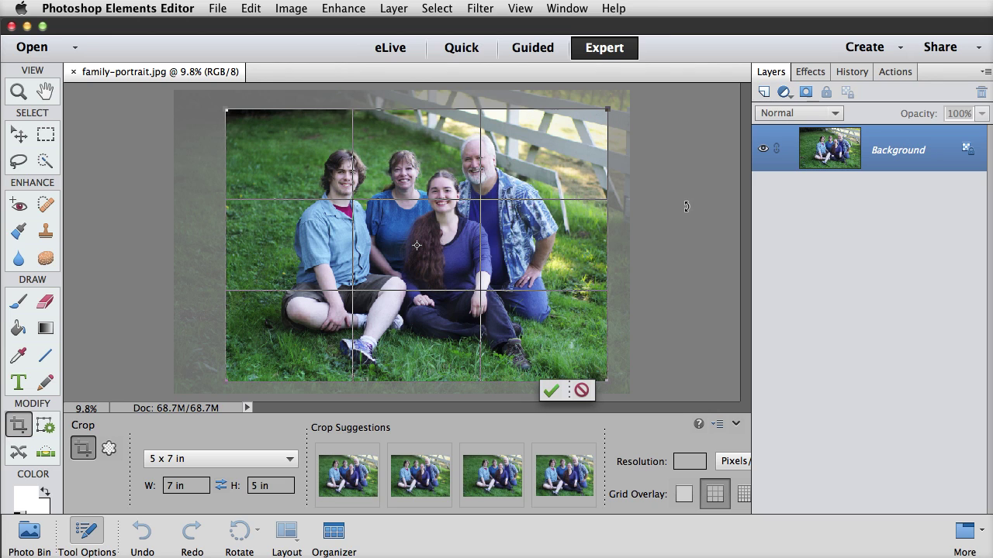
left_click(551, 390)
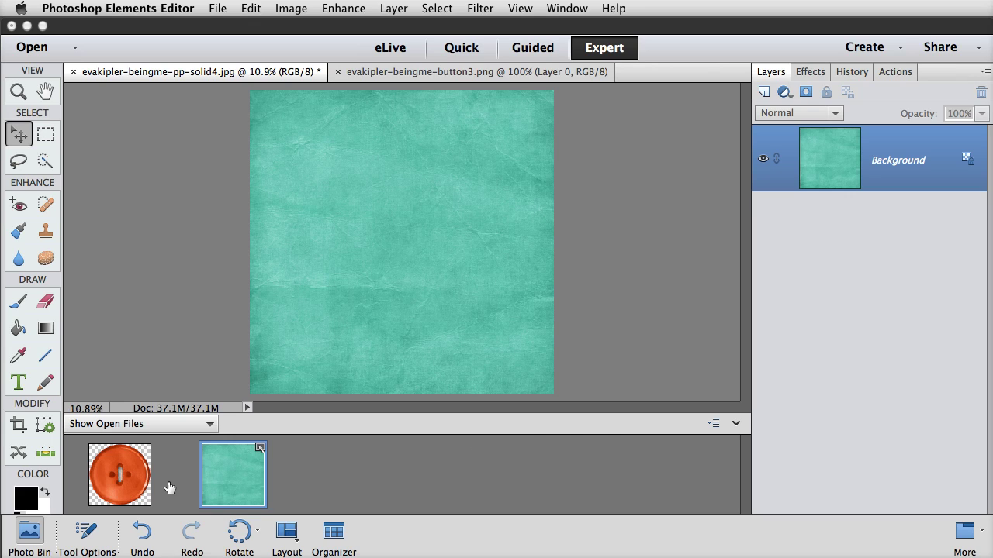
Step: Drag the orange button from the Photo Bin onto the teal paper as a new layer
left_click_drag(121, 481, 395, 268)
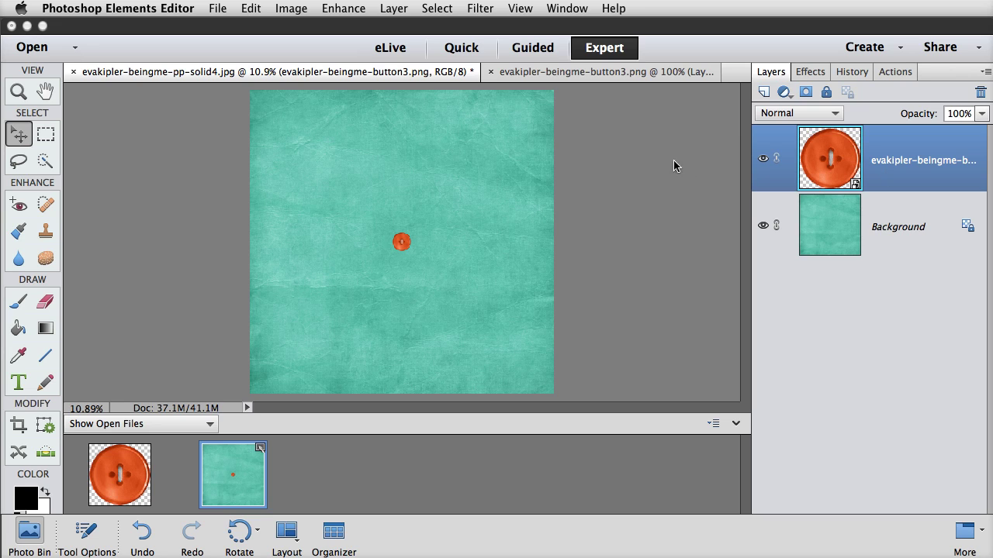
left_click(394, 10)
left_click(425, 197)
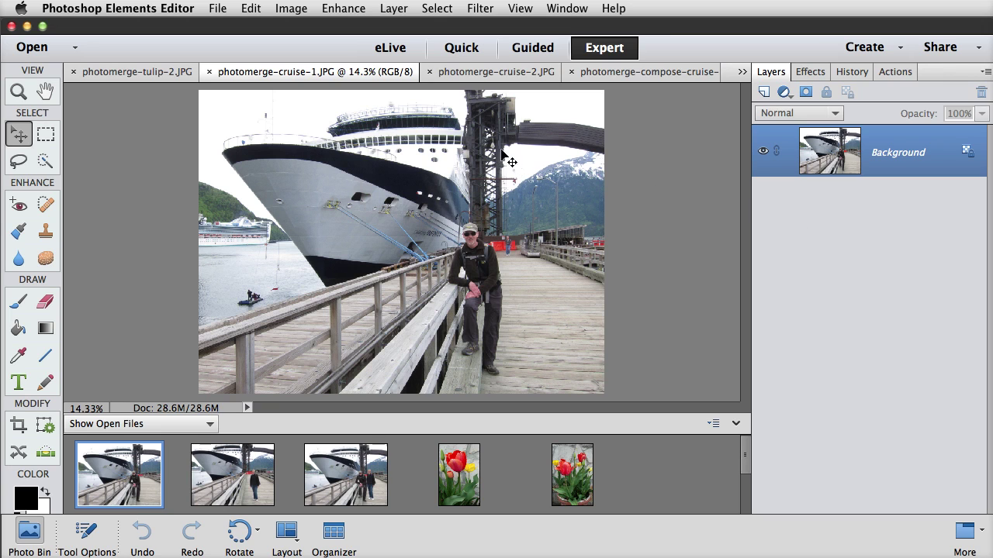
left_click(348, 9)
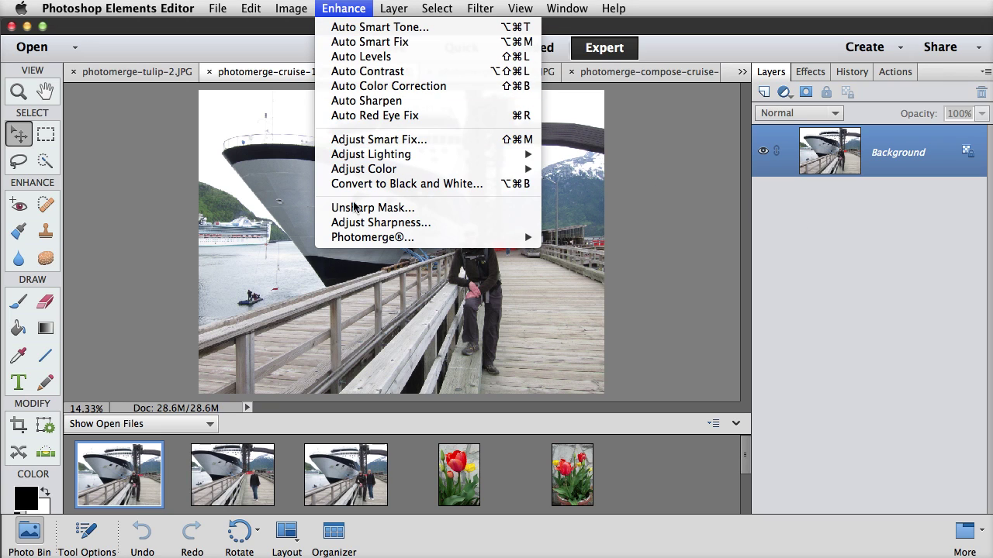
mouse_move(358, 239)
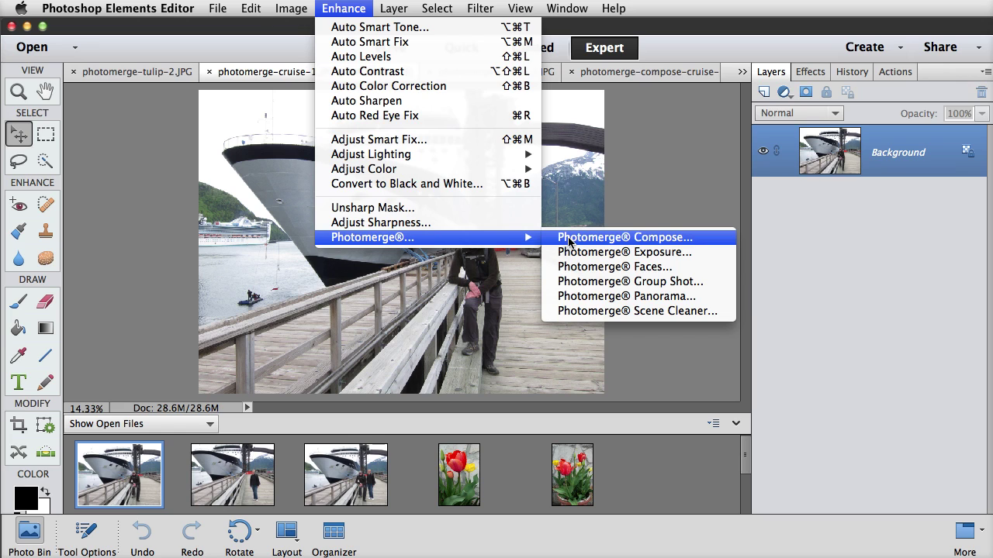
left_click(690, 184)
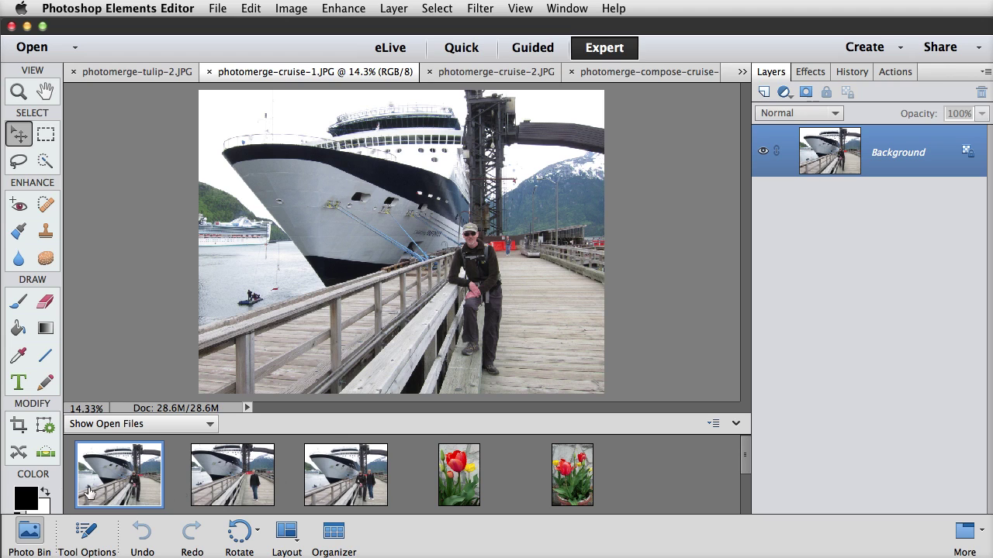
Step: View the cruise photos, red tulip and potted tulips, ending on Photomerge-Compose-Tulip.psd
left_click(231, 474)
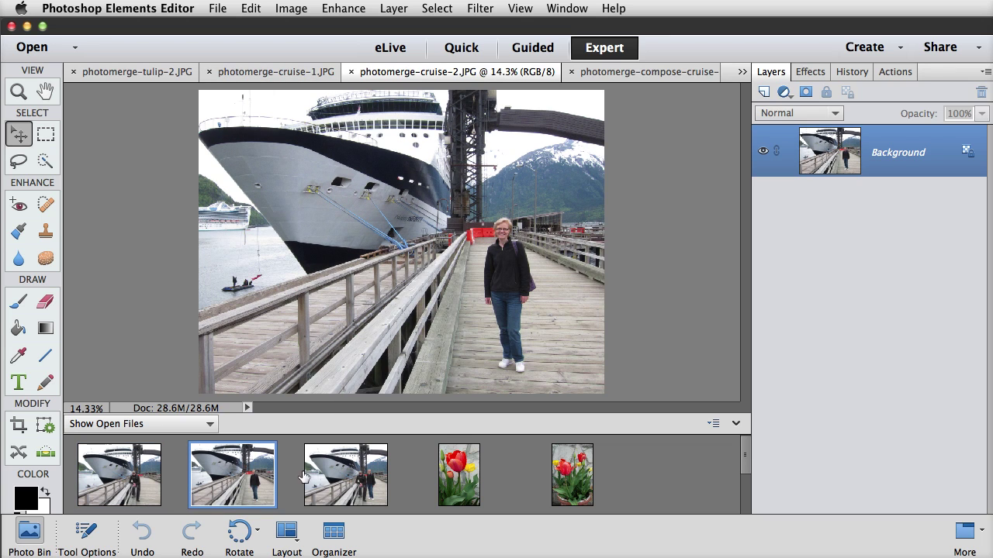
left_click(347, 478)
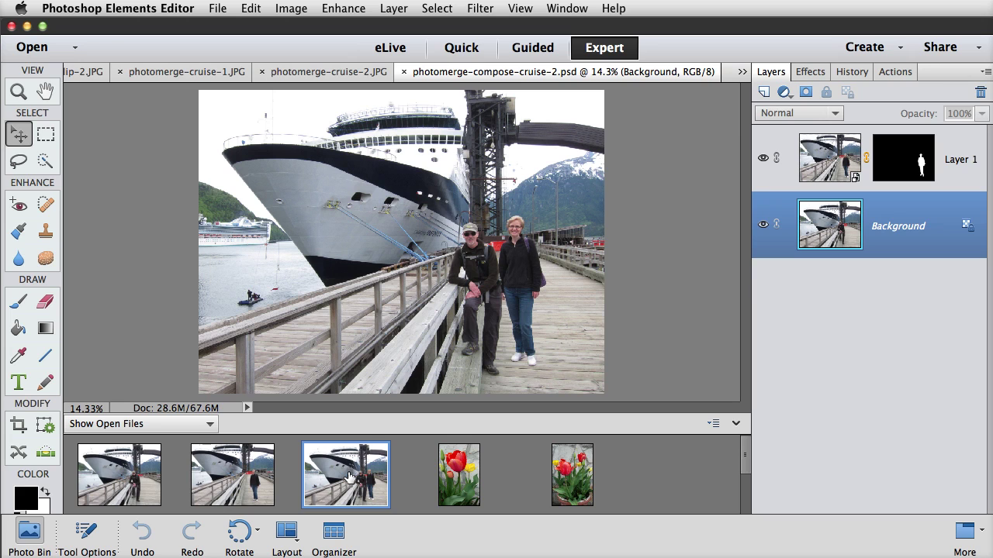
left_click(459, 486)
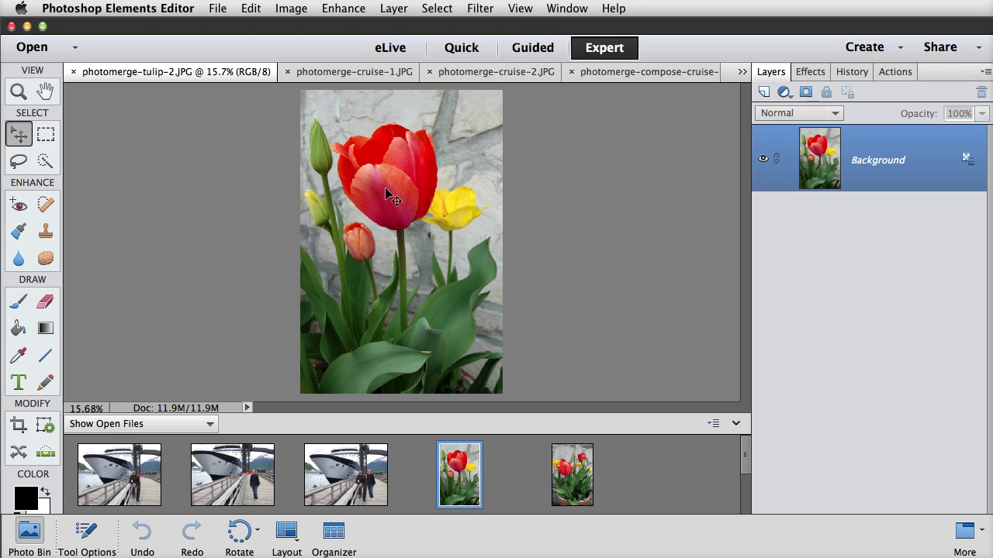
left_click(567, 481)
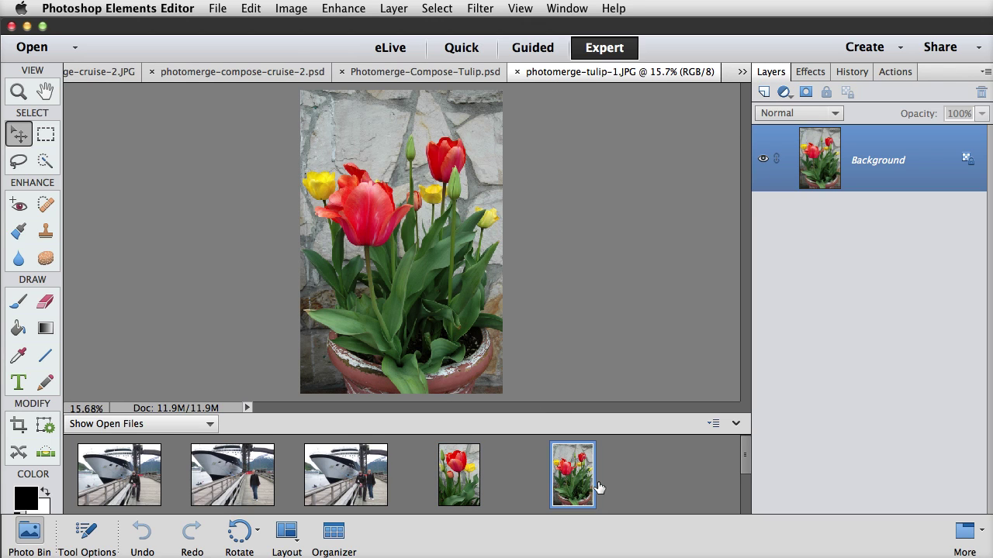
left_click(121, 482)
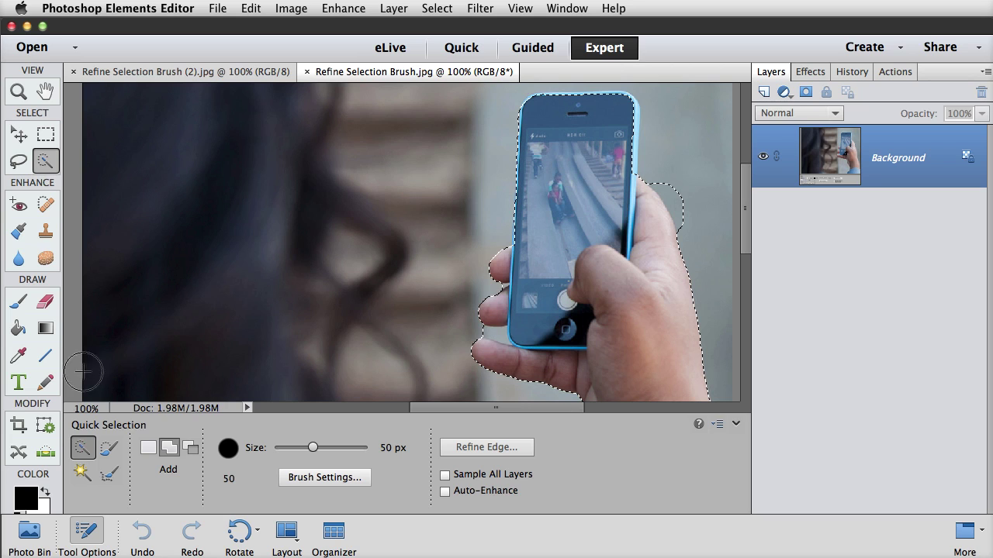
Step: Switch to the Refine Selection Brush for the hand-and-phone selection
left_click(109, 473)
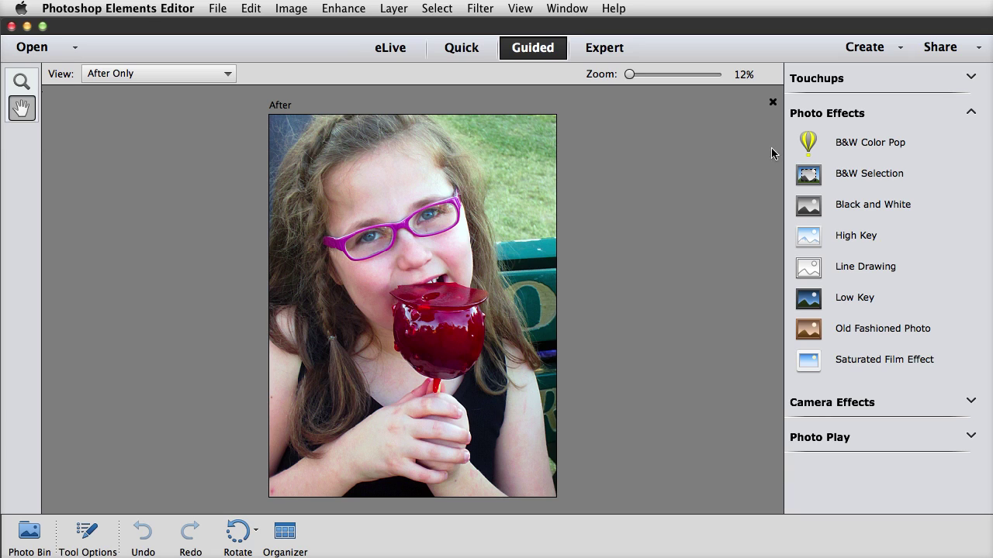
Step: Apply B&W Color Pop with the Red preset to the candy apple photo and start Refine Effect
left_click(855, 149)
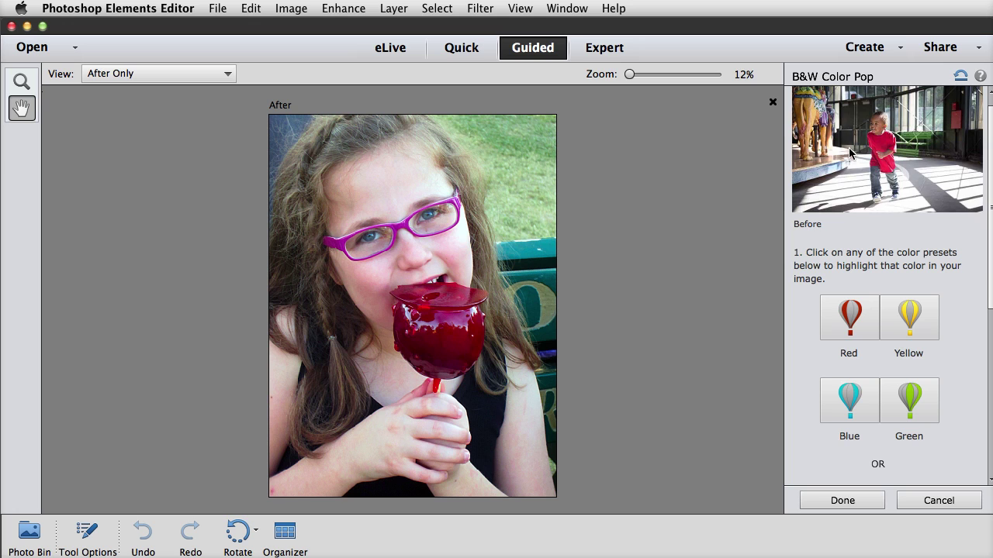
left_click(850, 322)
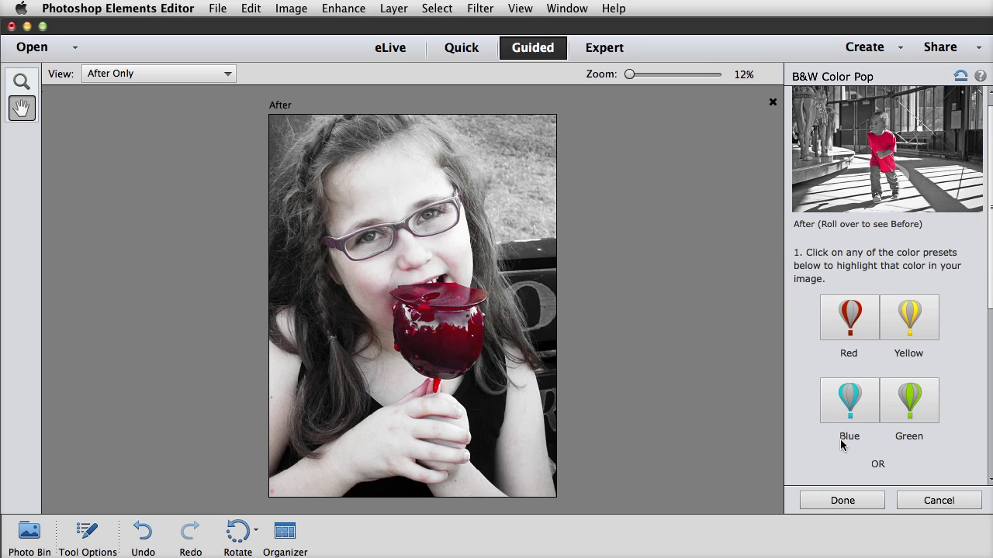
scroll(843, 438, "down", 2)
scroll(843, 444, "down", 1)
scroll(879, 415, "down", 2)
scroll(872, 439, "down", 2)
left_click(876, 443)
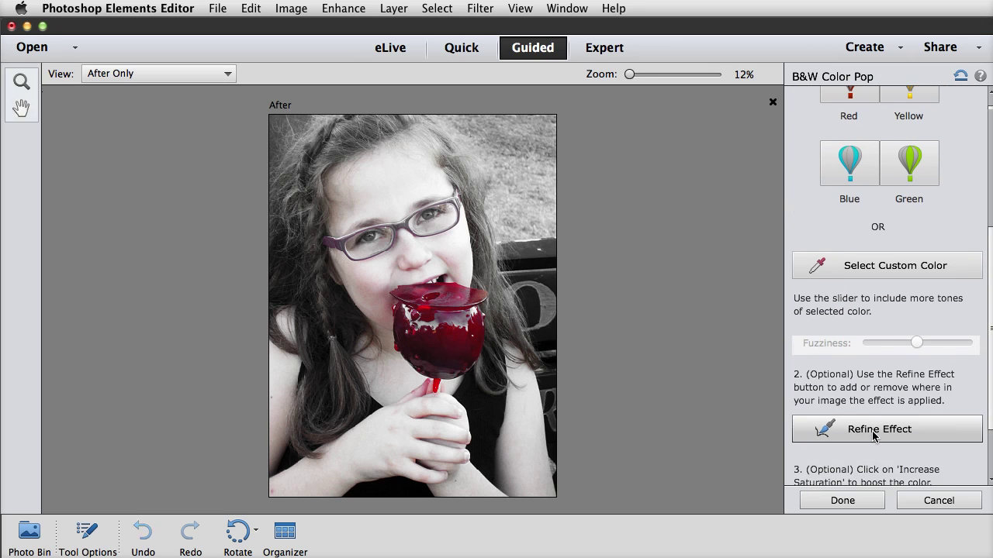
scroll(876, 448, "down", 2)
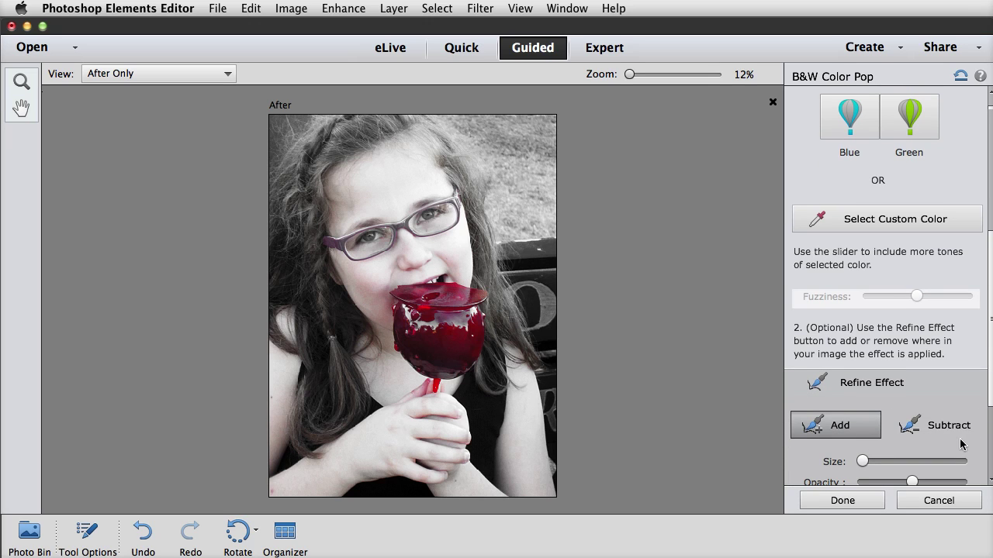
scroll(907, 399, "down", 5)
scroll(906, 395, "down", 1)
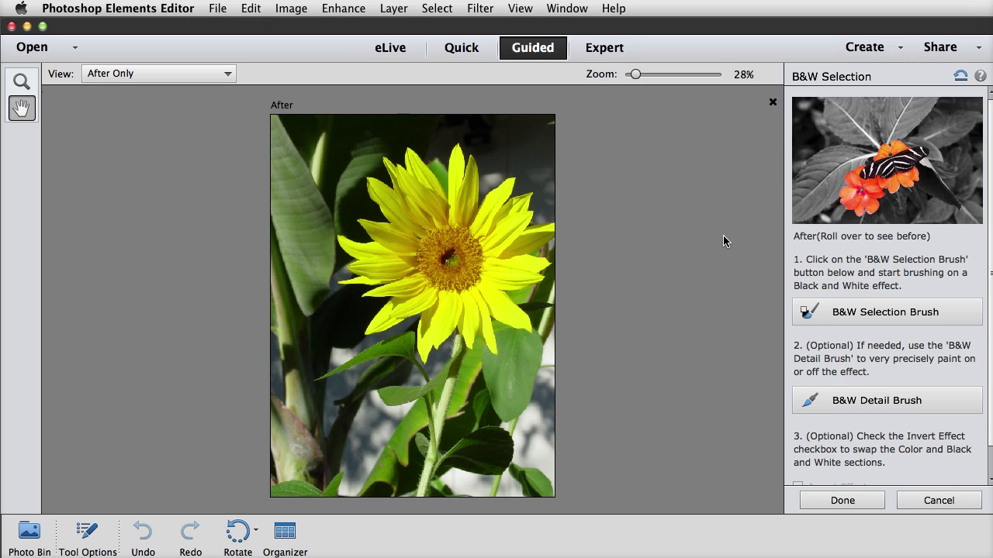
Step: Paint over the sunflower with a size-76 B&W Selection Brush, then invert the effect so it stays yellow
left_click(867, 311)
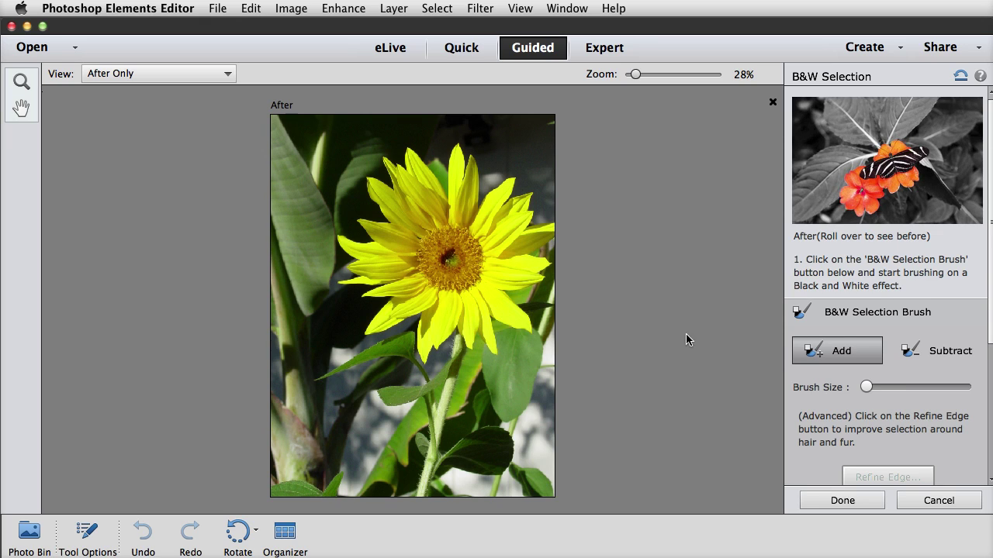
left_click_drag(867, 388, 896, 392)
left_click(426, 220)
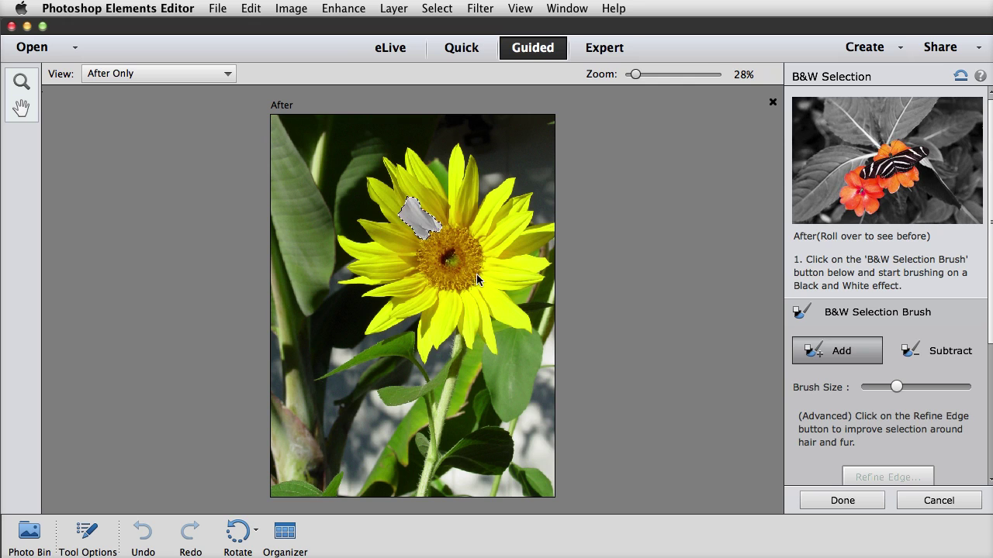
mouse_move(480, 279)
left_mouse_down()
mouse_move(489, 248)
mouse_move(460, 195)
mouse_move(458, 241)
mouse_move(454, 229)
mouse_move(442, 268)
mouse_move(413, 285)
mouse_move(443, 282)
mouse_move(437, 320)
mouse_move(459, 271)
left_mouse_up()
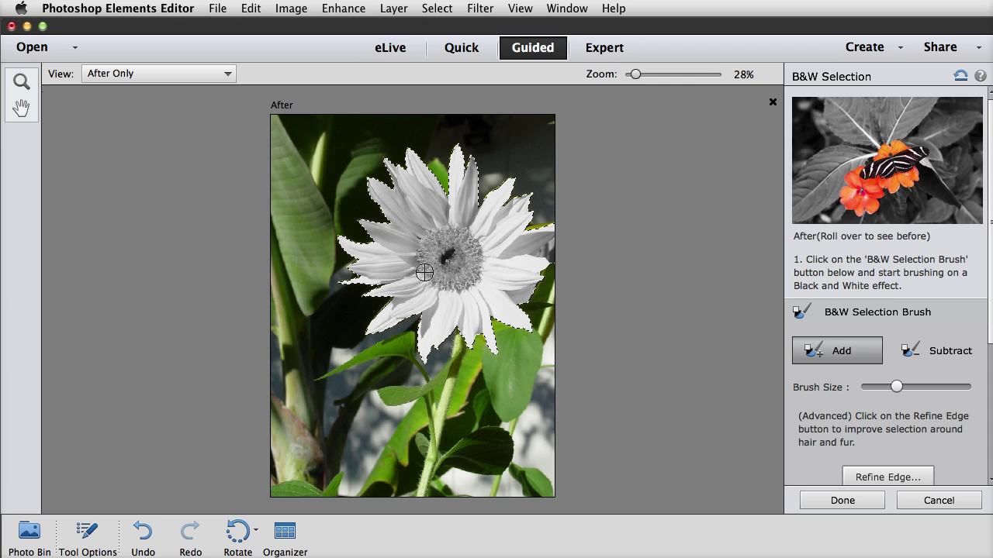
scroll(860, 427, "down", 3)
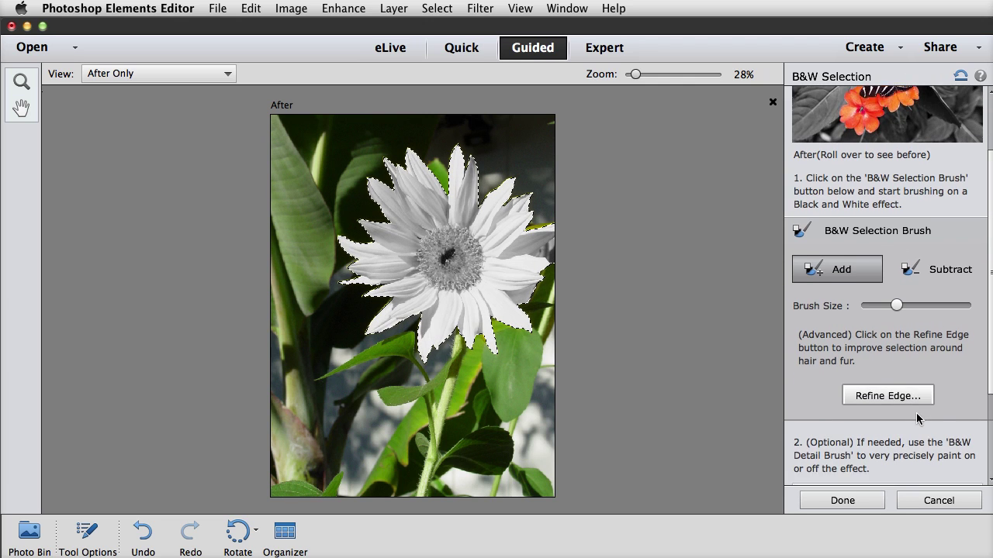
scroll(855, 394, "down", 3)
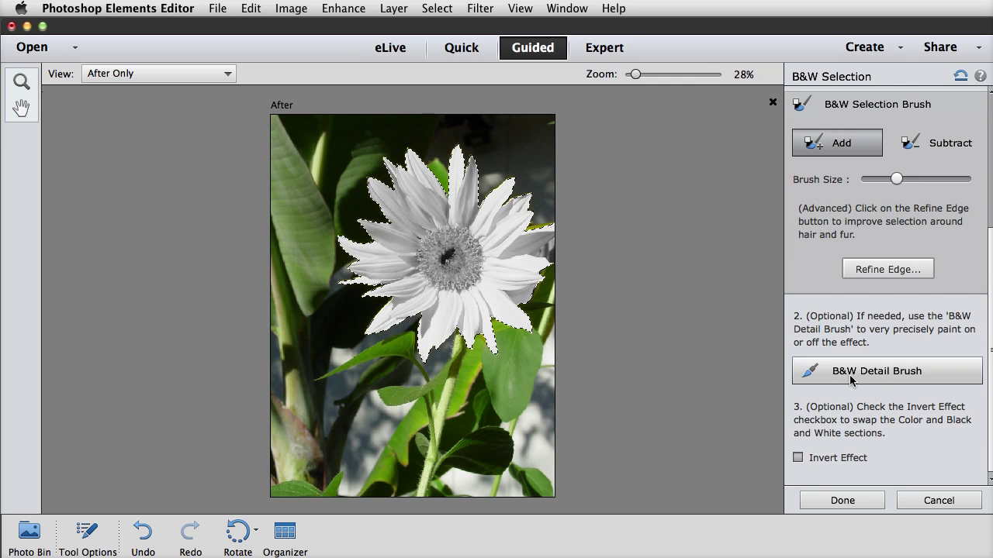
left_click(797, 458)
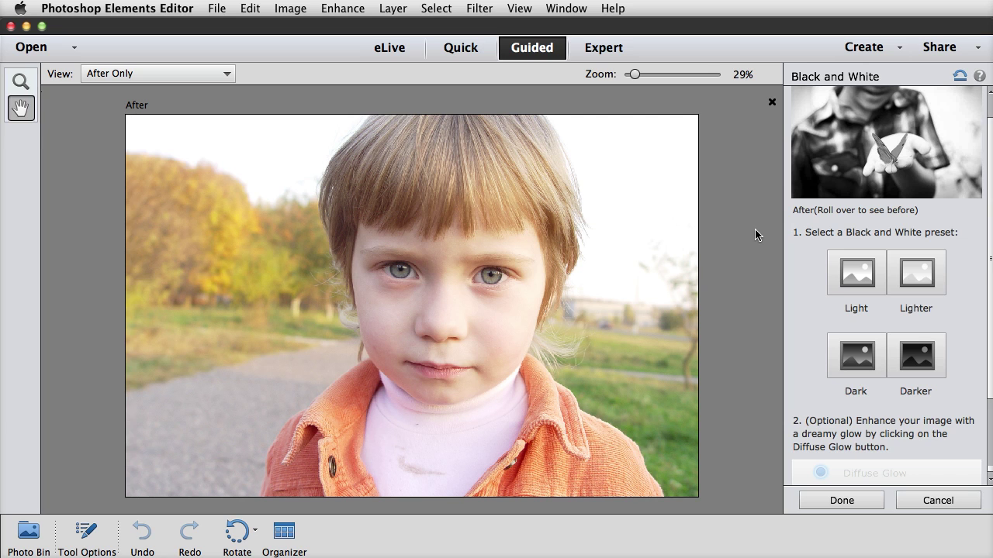
Step: Try the Light, Lighter and Dark black-and-white presets, settling on Darker
left_click(860, 277)
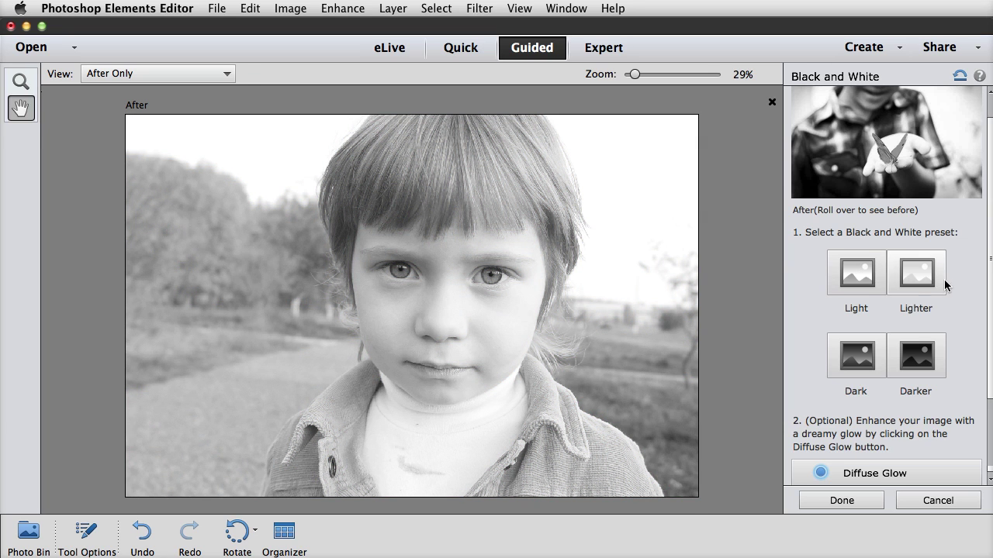
left_click(915, 275)
left_click(864, 356)
left_click(918, 362)
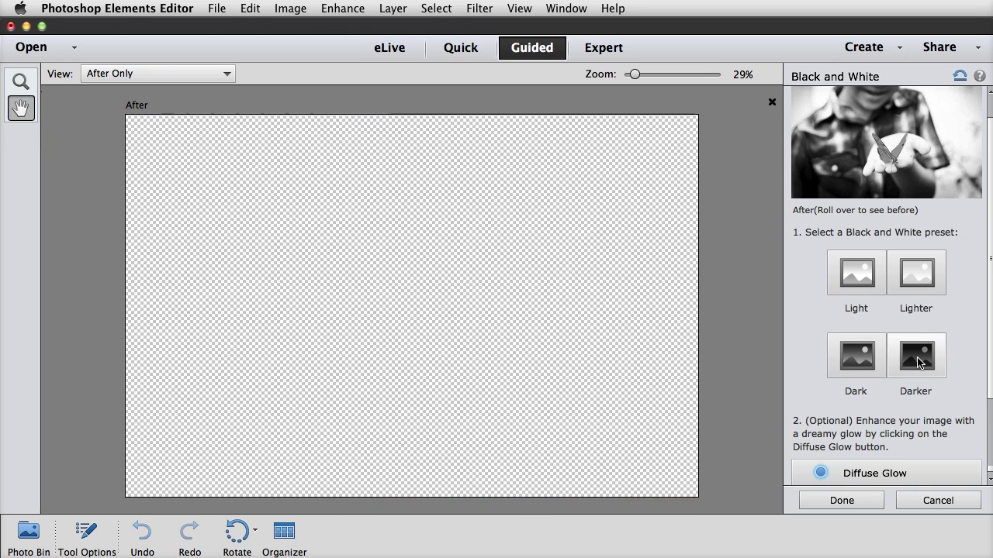
Step: Add Diffuse Glow, remove it from both eyes at strength 100, then increase contrast
scroll(814, 380, "down", 3)
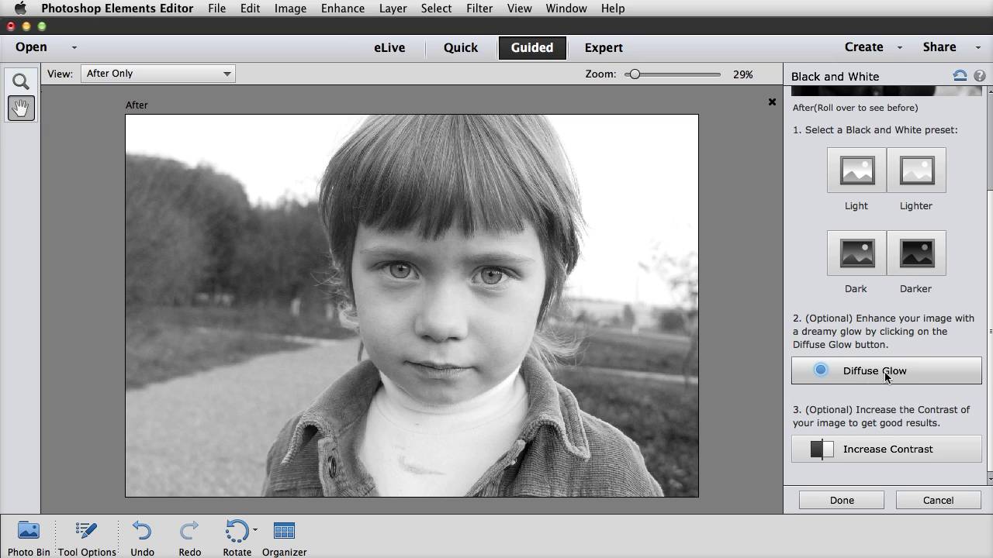
left_click(887, 377)
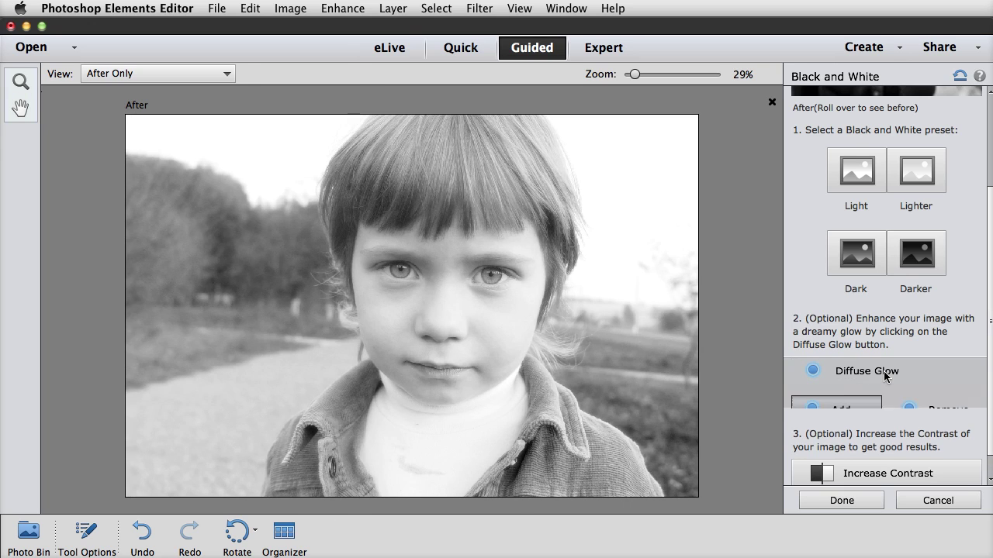
scroll(880, 383, "down", 2)
scroll(878, 384, "down", 3)
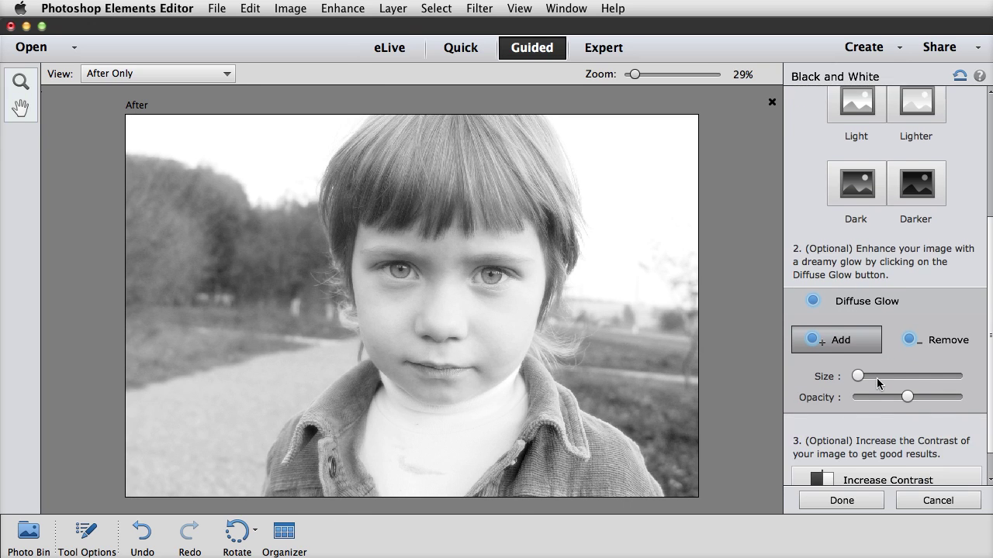
left_click(935, 332)
left_click_drag(908, 386, 962, 386)
left_click_drag(858, 364, 874, 365)
left_click_drag(498, 278, 488, 280)
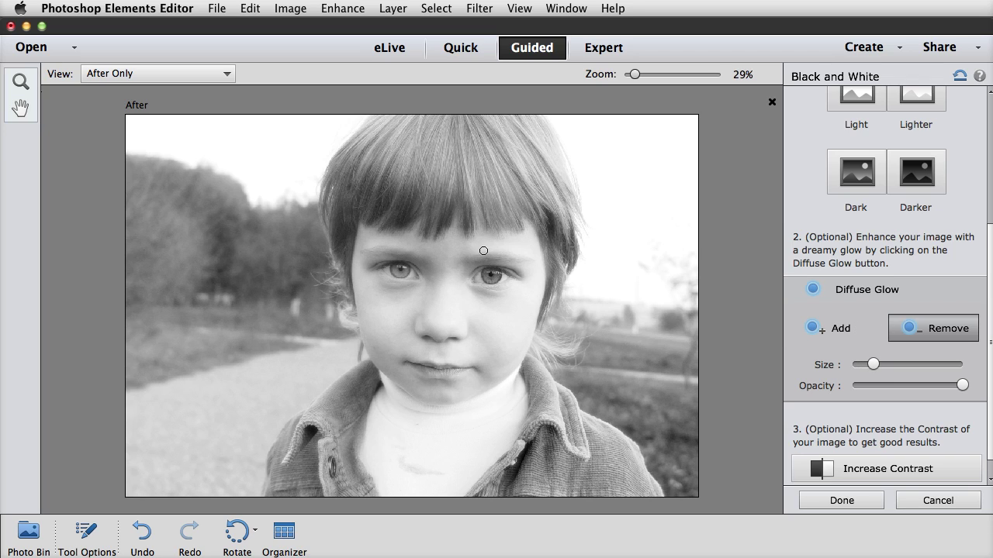
left_click_drag(401, 279, 404, 270)
scroll(896, 431, "down", 1)
left_click(874, 452)
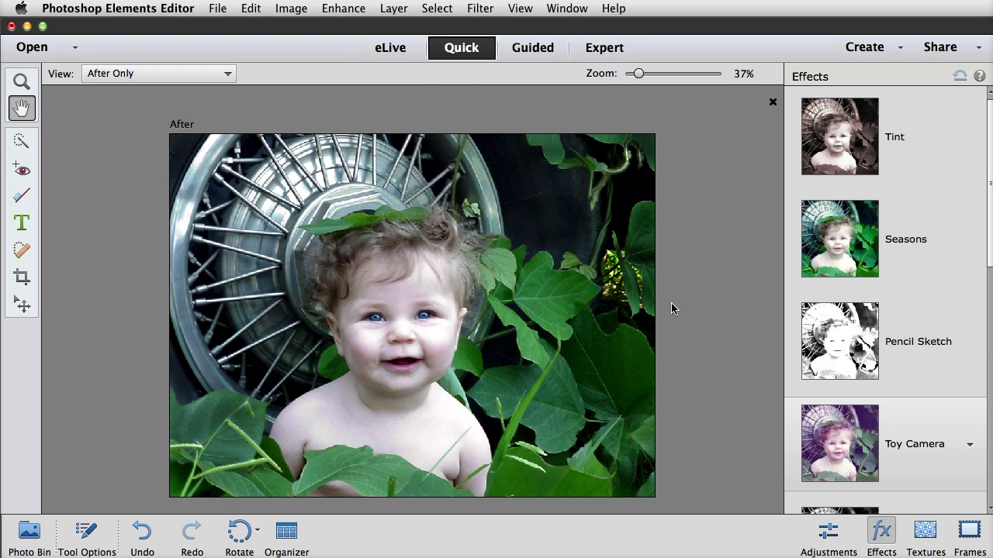
Step: Apply the Autumn variation of the Seasons effect to the baby photo
left_click(947, 262)
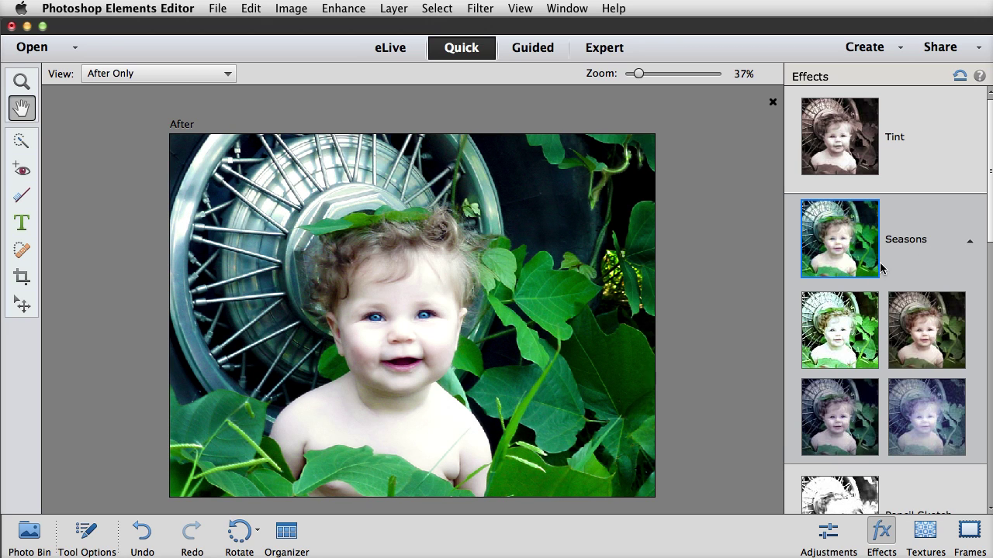
left_click(926, 332)
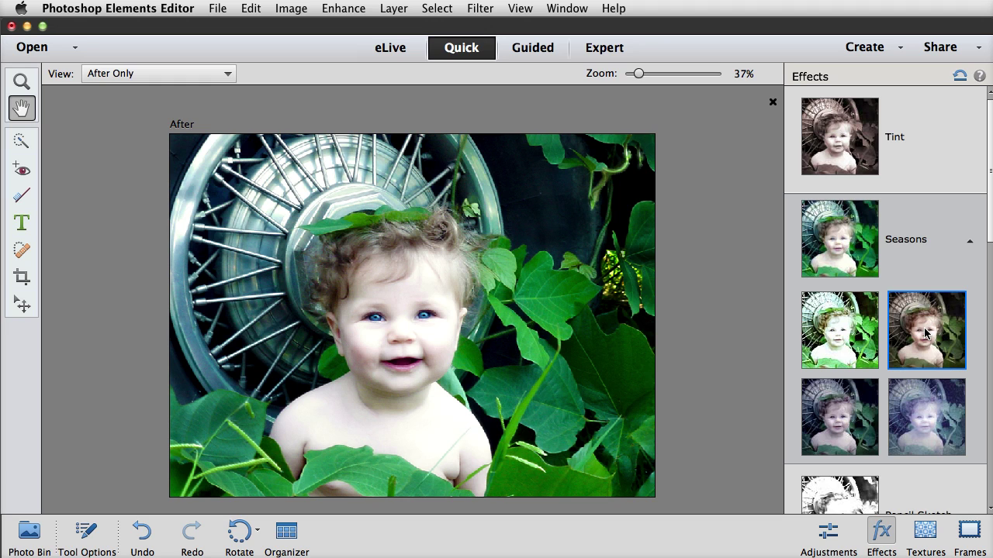